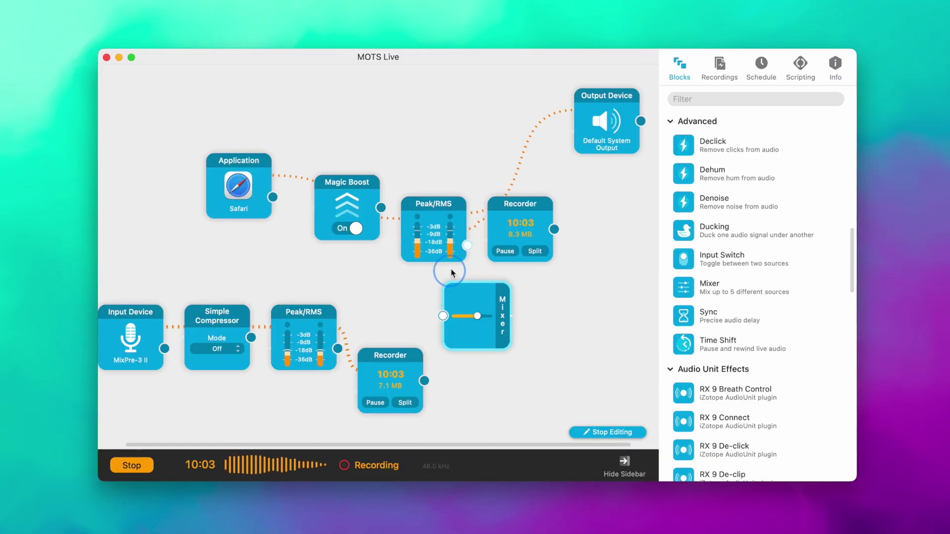
# Wire the Blackmagic input into its Peak/RMS chain and the lower Peak/RMS output into Mixer input 2.
pyautogui.moveTo(441, 270); pyautogui.dragTo(466, 255)
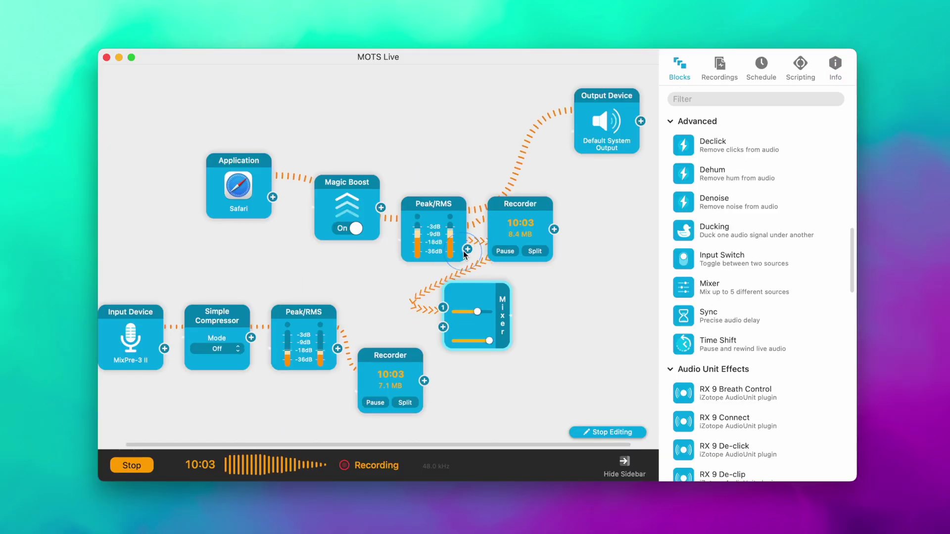
pyautogui.moveTo(443, 327); pyautogui.dragTo(337, 346)
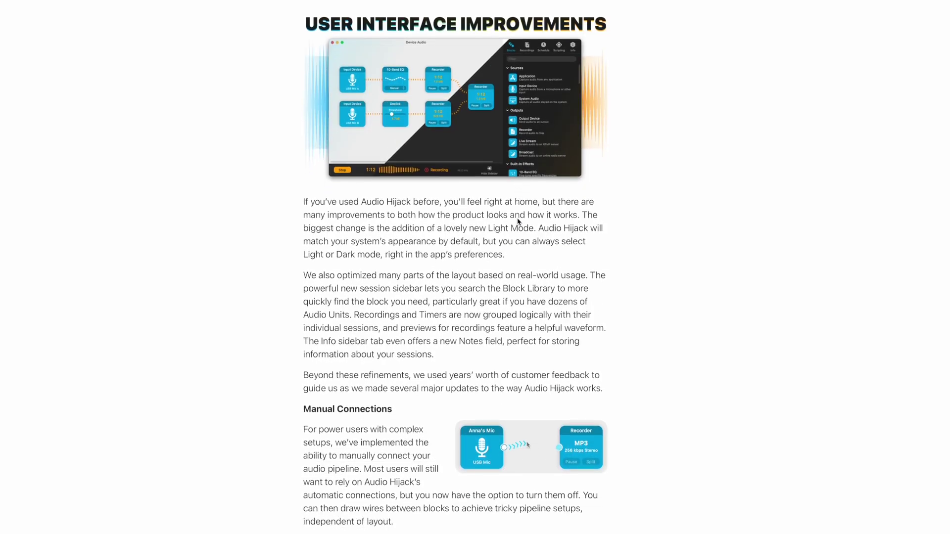
pyautogui.scroll(-9, 519, 221)
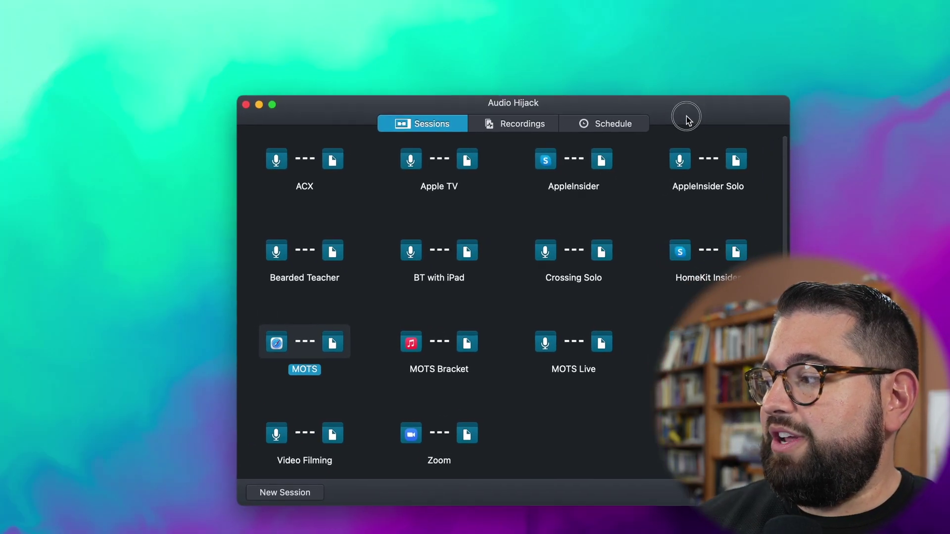
pyautogui.moveTo(689, 120); pyautogui.dragTo(661, 115)
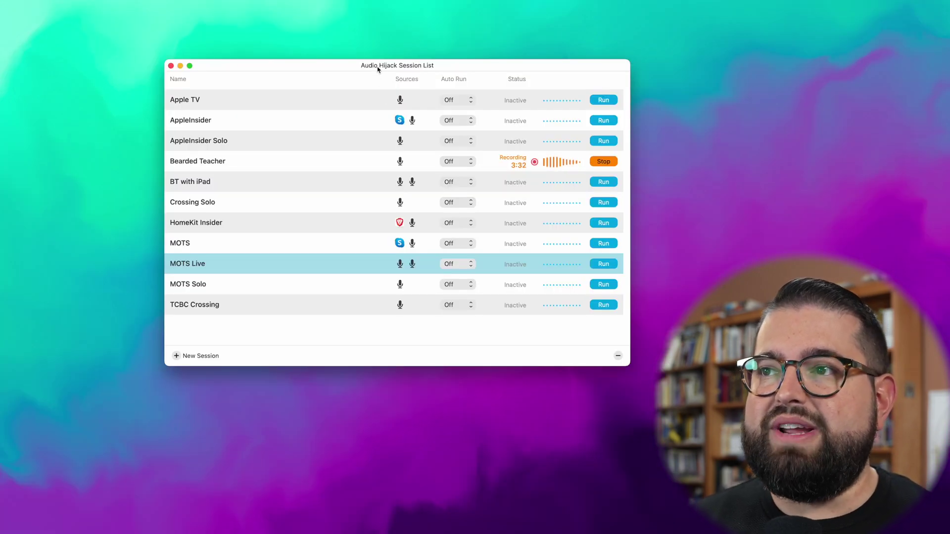
pyautogui.moveTo(377, 69); pyautogui.dragTo(367, 63)
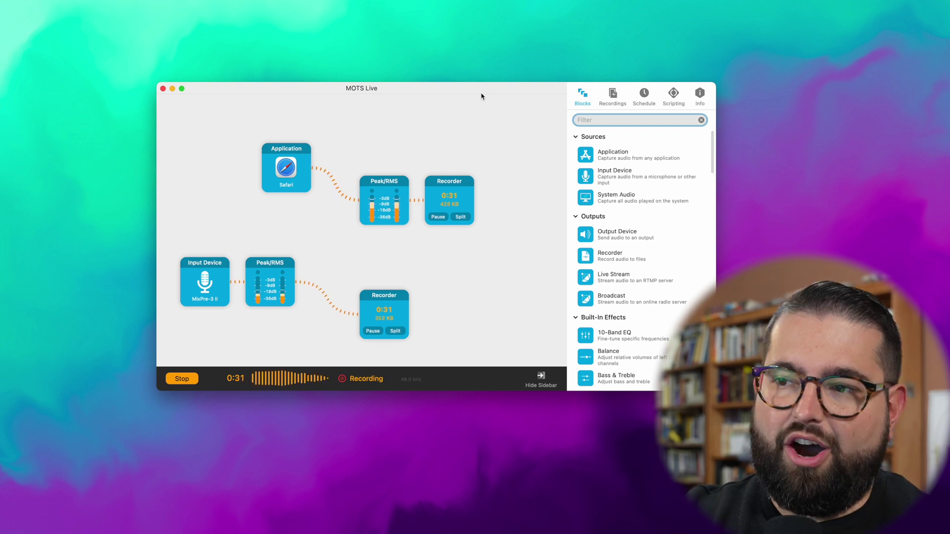
# Hide and restore the Blocks sidebar, leave Auto Run Off in the Info tab, and view the Schedule.
pyautogui.click(541, 380)
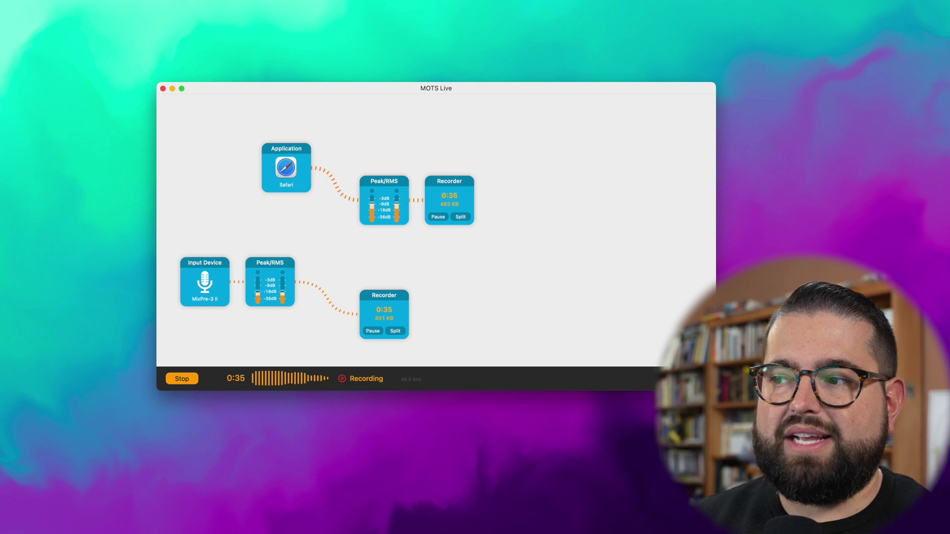
pyautogui.click(693, 380)
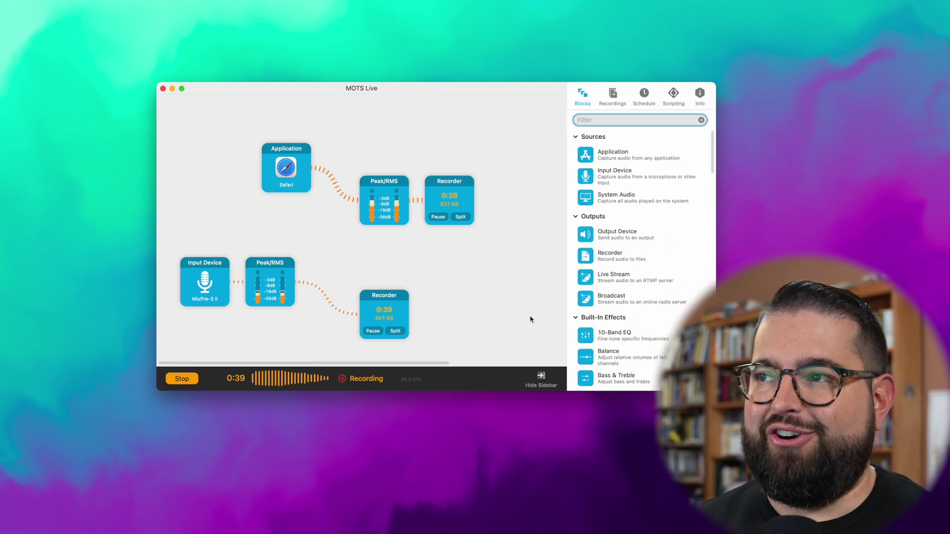
pyautogui.click(701, 102)
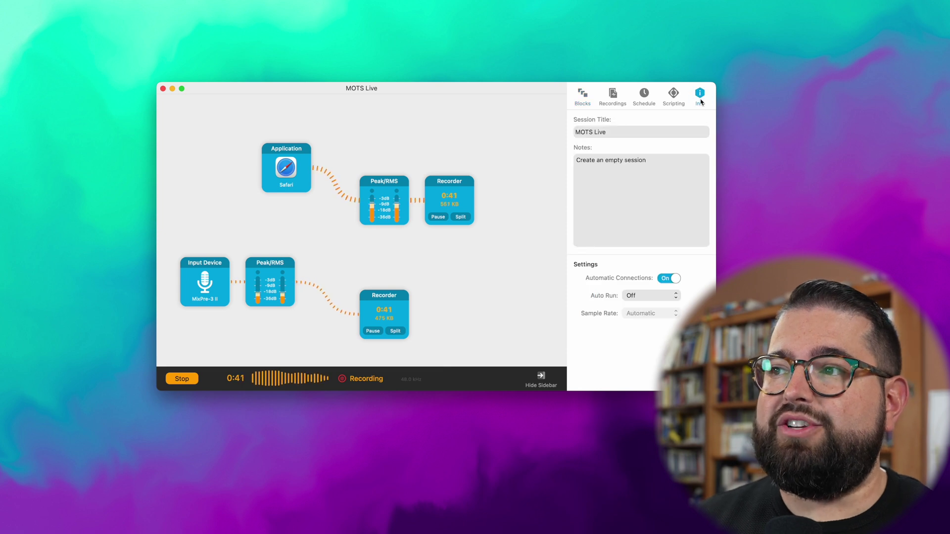
pyautogui.click(644, 296)
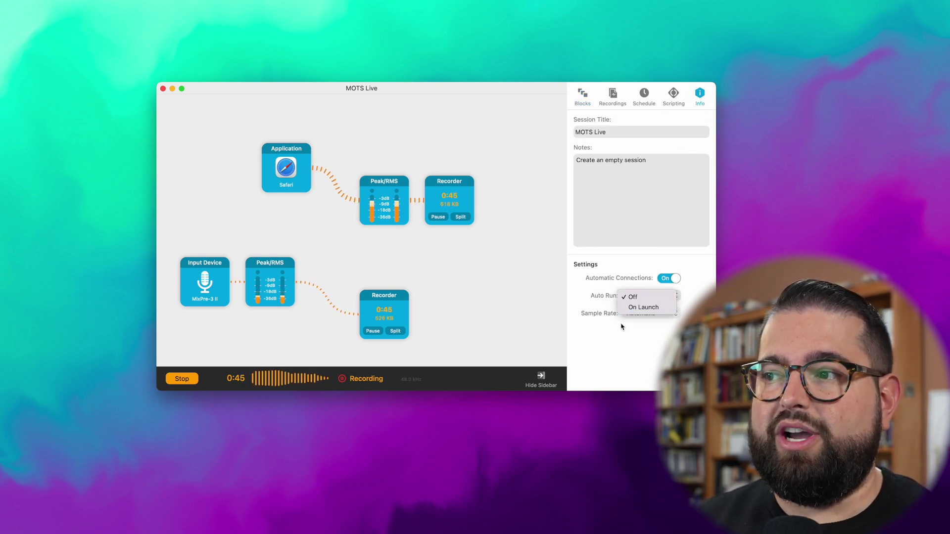
pyautogui.click(596, 299)
pyautogui.click(649, 95)
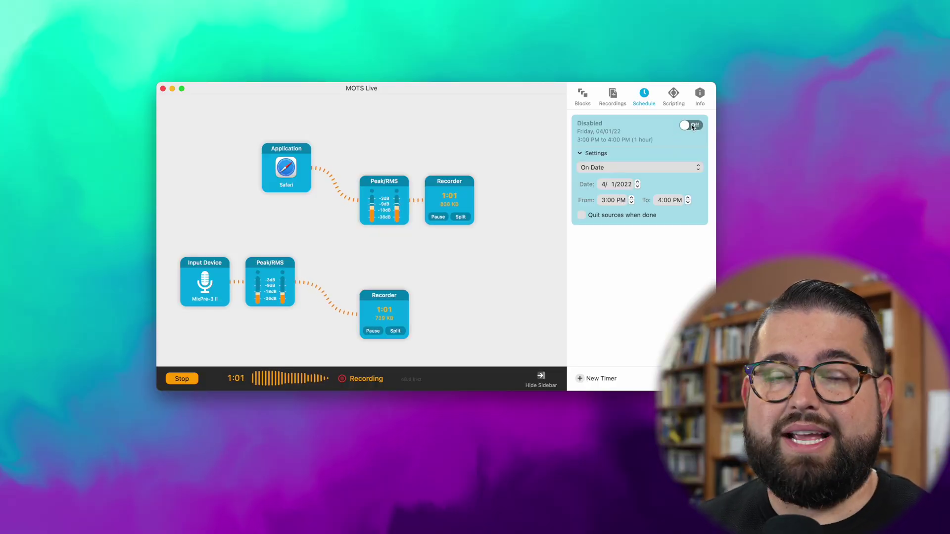
# Show the MOTS Live session's list of recordings in the sidebar.
pyautogui.click(613, 96)
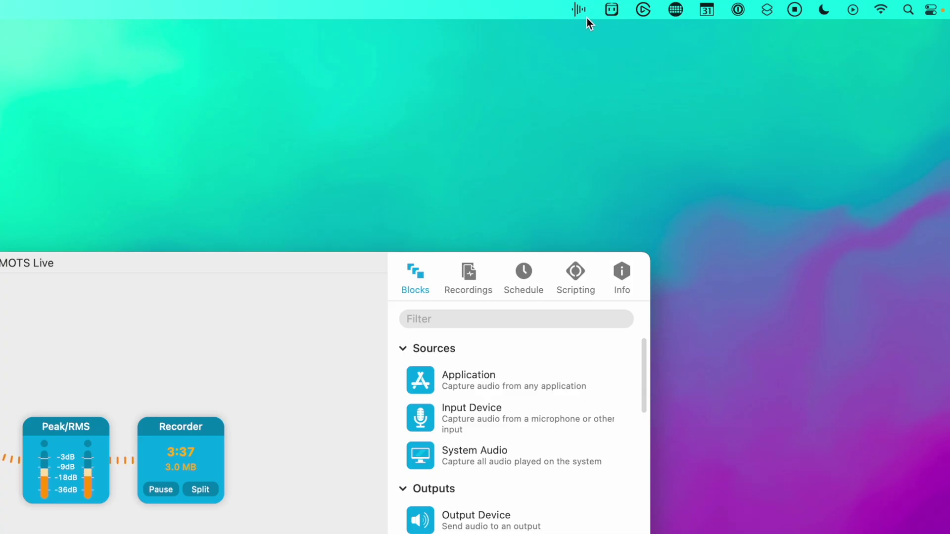
# Review every session's recording status in the menu-bar Sessions dropdown, then dismiss it.
pyautogui.click(580, 10)
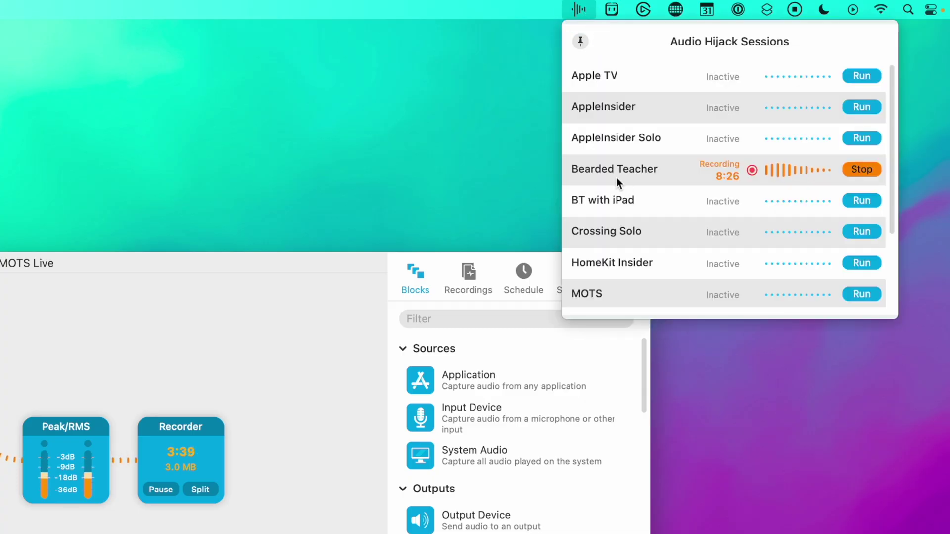
pyautogui.scroll(-4, 617, 177)
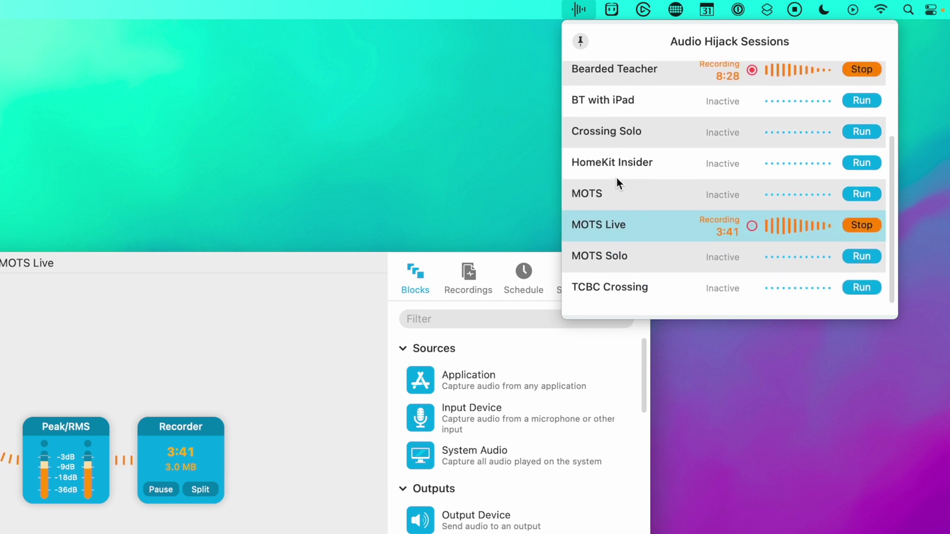
pyautogui.scroll(5, 643, 230)
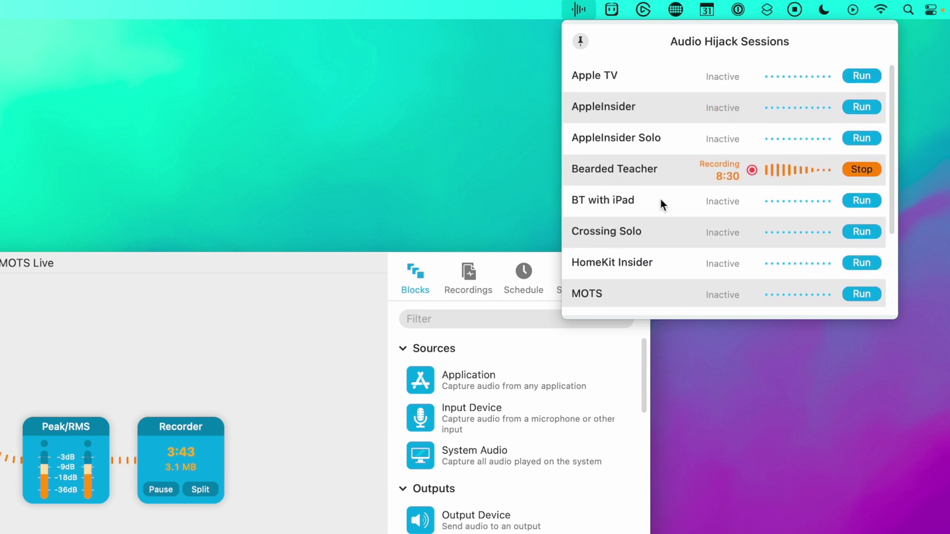
pyautogui.click(580, 10)
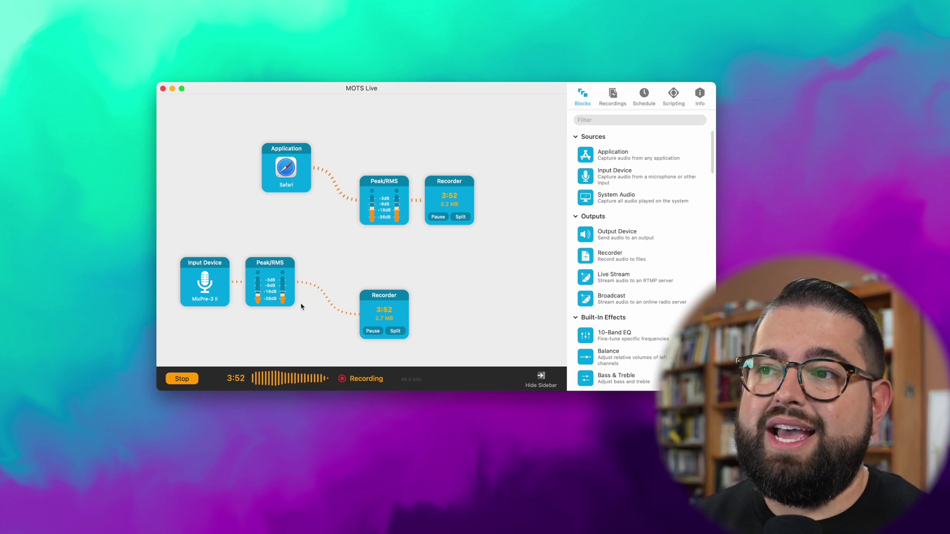
# Check the top meter's levels, then enable 'Show in menu bar' for the lower Peak/RMS meter.
pyautogui.click(384, 203)
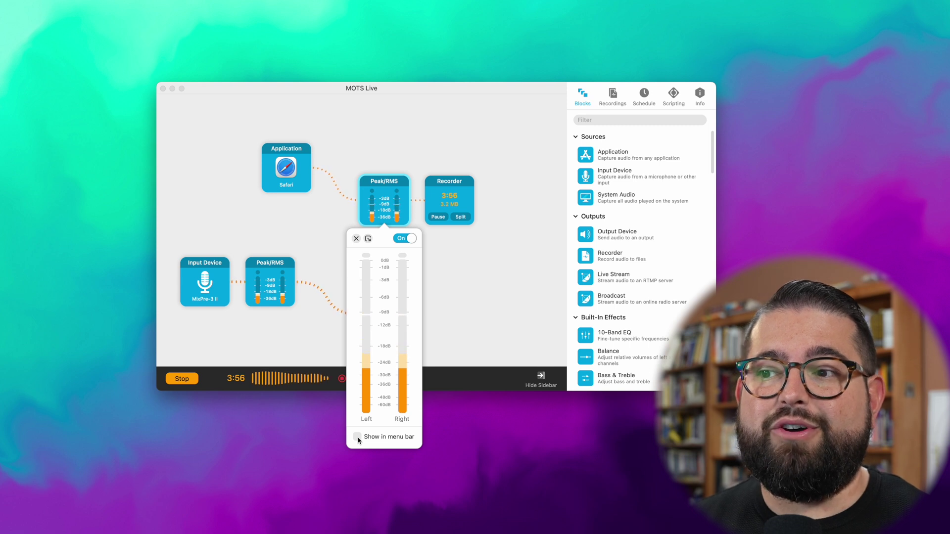
pyautogui.click(411, 110)
pyautogui.click(271, 269)
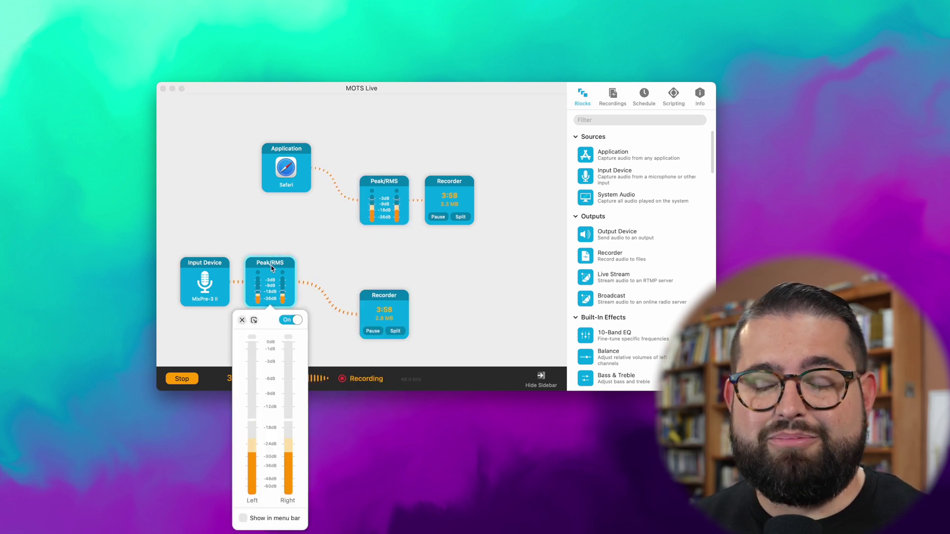
pyautogui.click(243, 518)
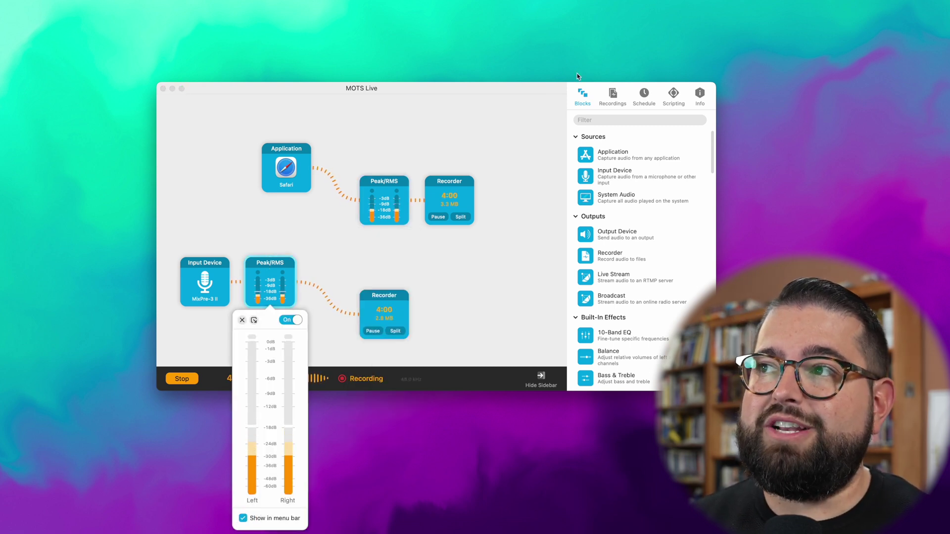
pyautogui.click(541, 136)
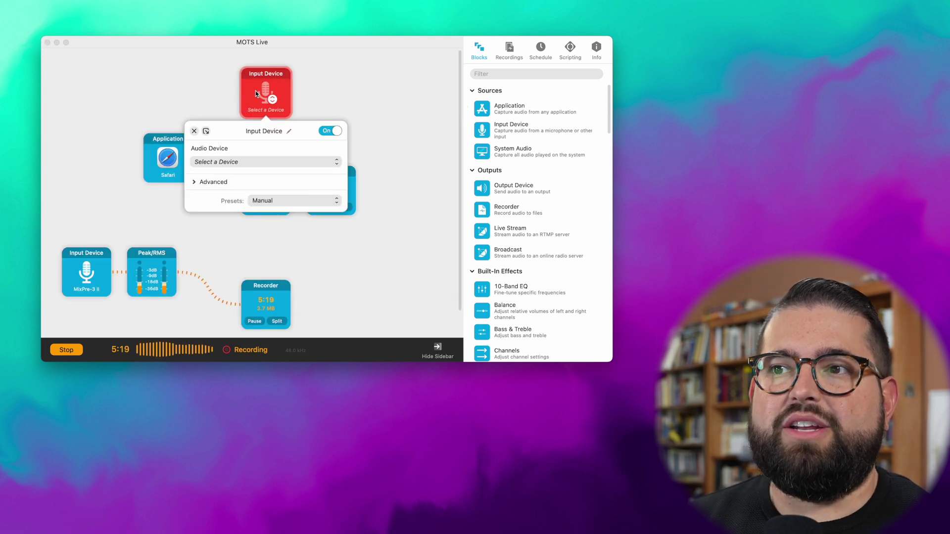
# Set the new Input Device block's audio device to Blackmagic Design and position it above the Safari chain.
pyautogui.click(261, 163)
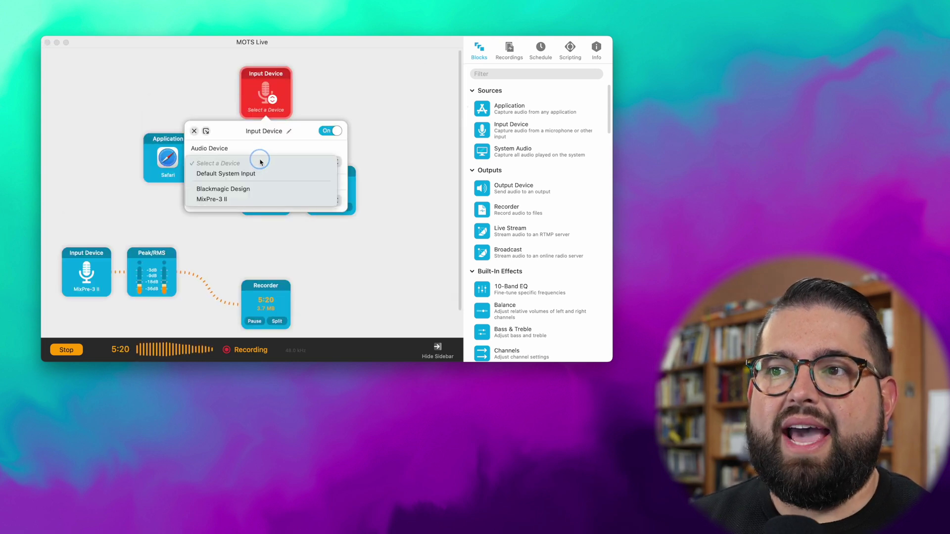
pyautogui.click(258, 193)
pyautogui.click(382, 90)
pyautogui.moveTo(293, 89); pyautogui.dragTo(203, 106)
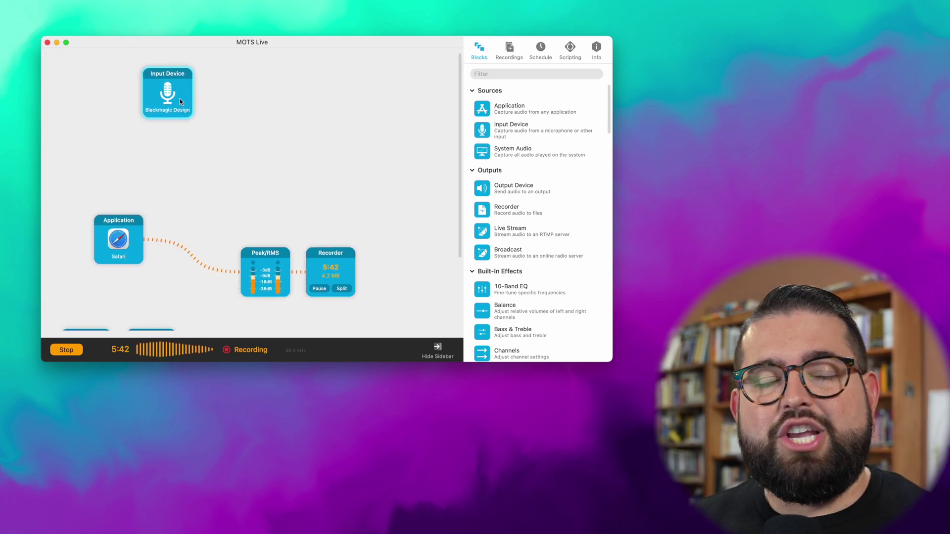
pyautogui.moveTo(180, 99)
pyautogui.mouseDown()
pyautogui.moveTo(203, 159)
pyautogui.moveTo(173, 113)
pyautogui.mouseUp()
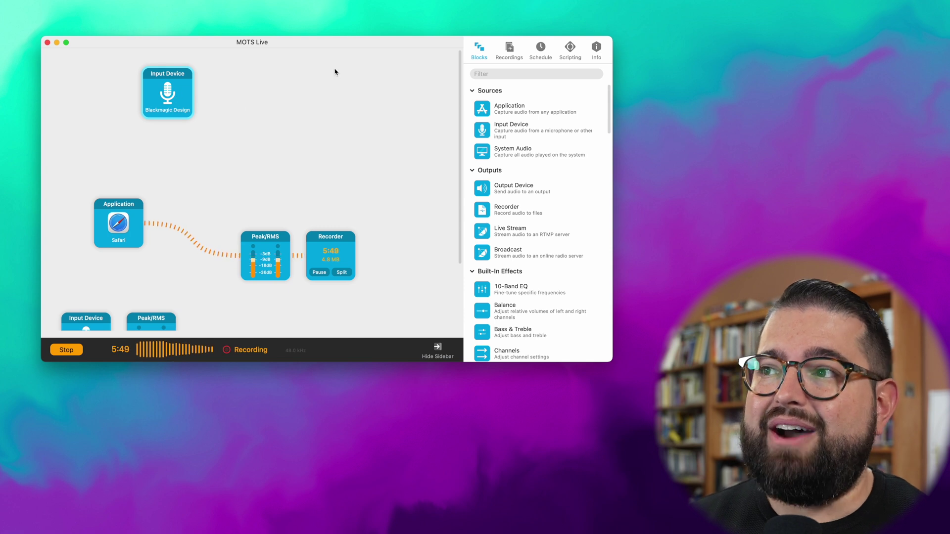
# Switch Automatic Connections Off, then wire the Blackmagic input into the top Peak/RMS–Recorder link.
pyautogui.click(596, 48)
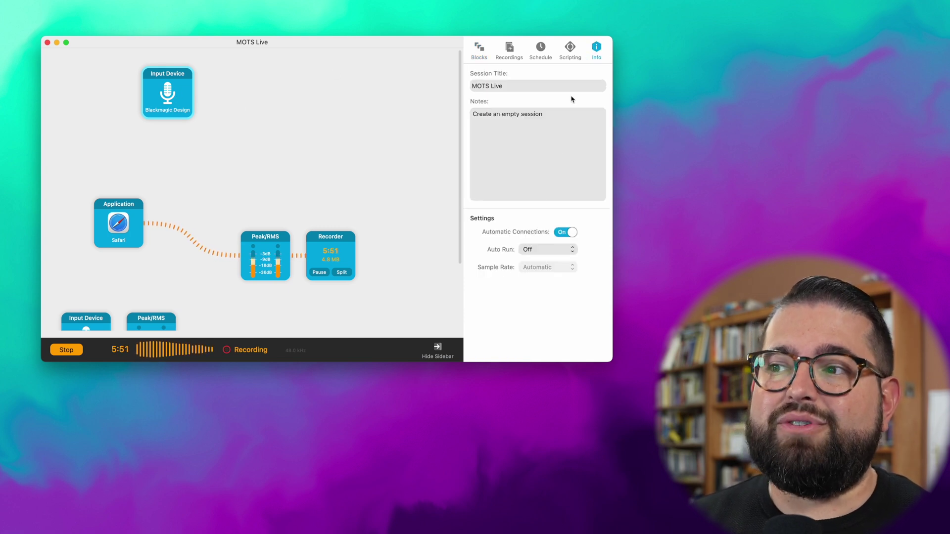
pyautogui.click(559, 232)
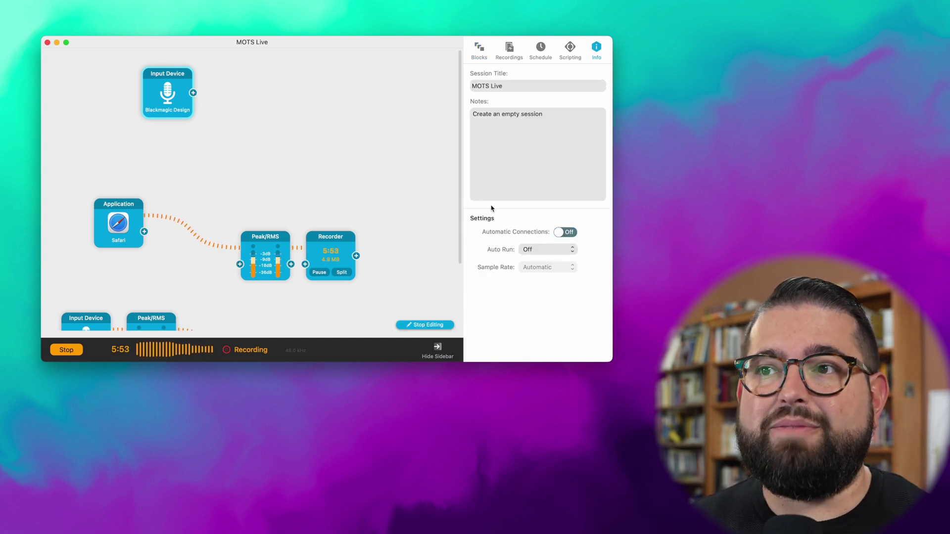
pyautogui.moveTo(183, 94); pyautogui.dragTo(221, 95)
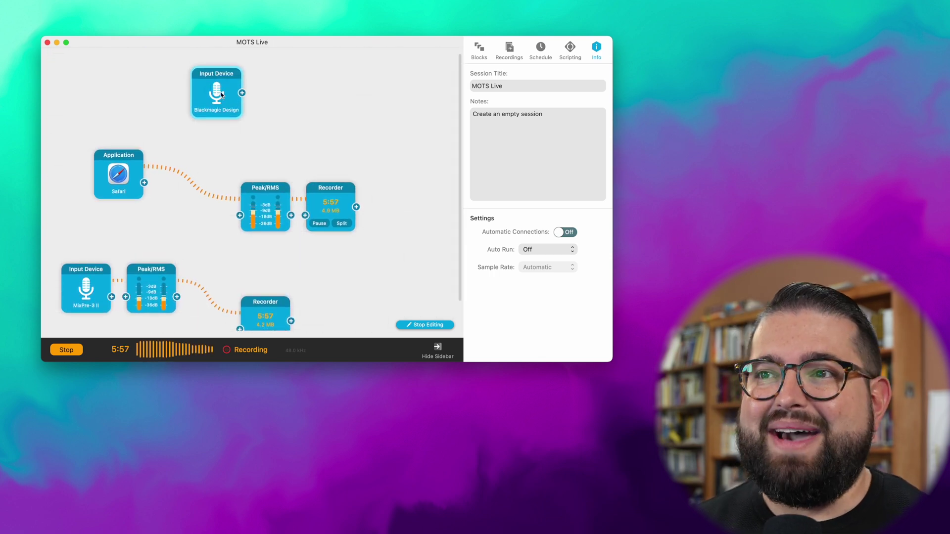
pyautogui.moveTo(221, 95)
pyautogui.mouseDown()
pyautogui.moveTo(232, 126)
pyautogui.moveTo(221, 97)
pyautogui.mouseUp()
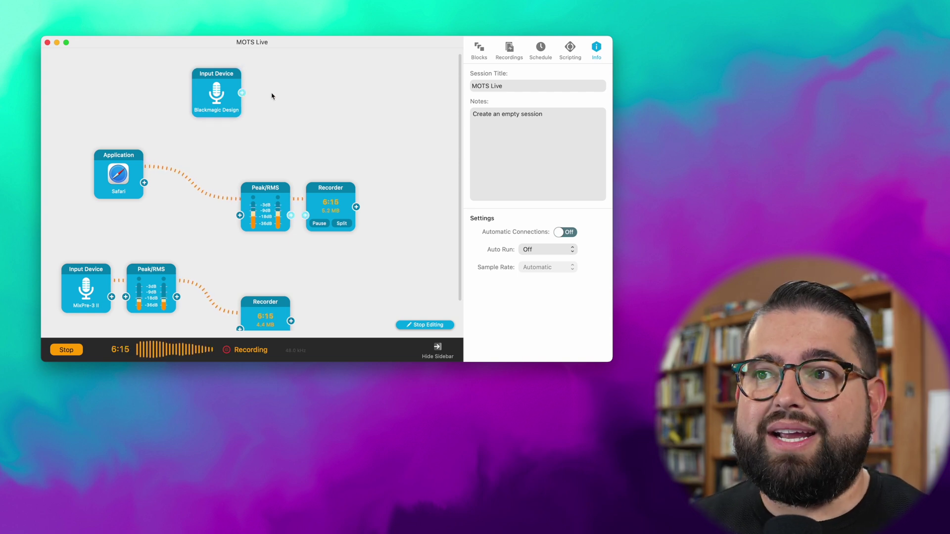
pyautogui.moveTo(242, 93); pyautogui.dragTo(315, 193)
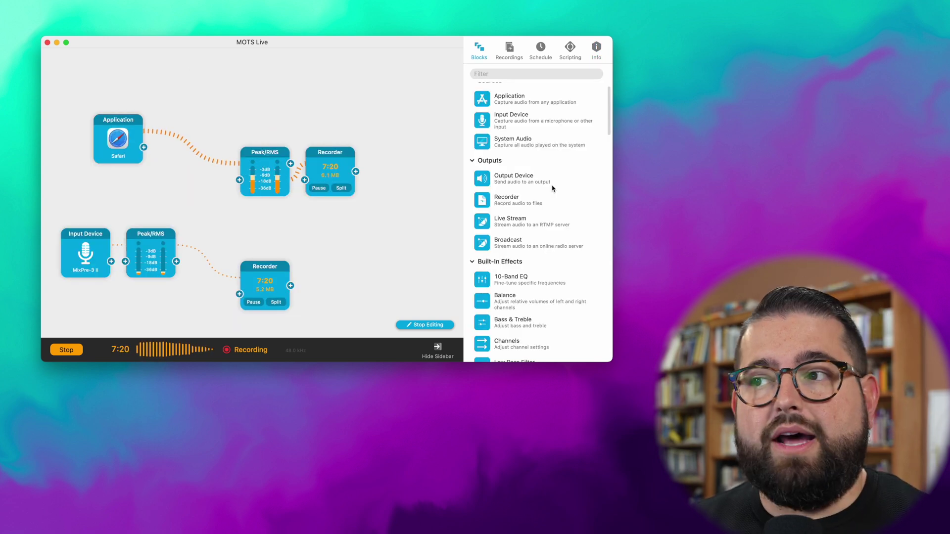
# Add an Output Device fed by the Safari chain's Peak/RMS meter, keeping Default System Output.
pyautogui.moveTo(556, 192); pyautogui.dragTo(366, 93)
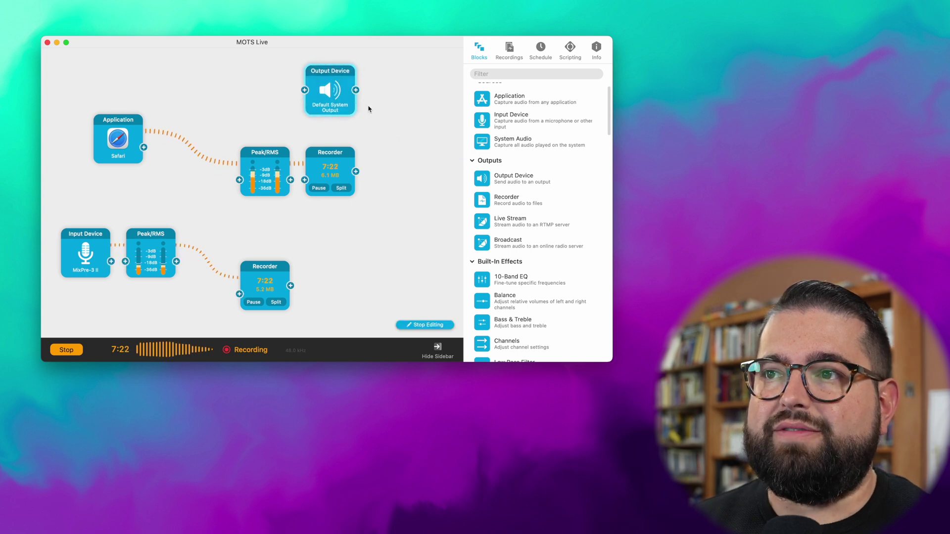
pyautogui.moveTo(305, 90); pyautogui.dragTo(290, 183)
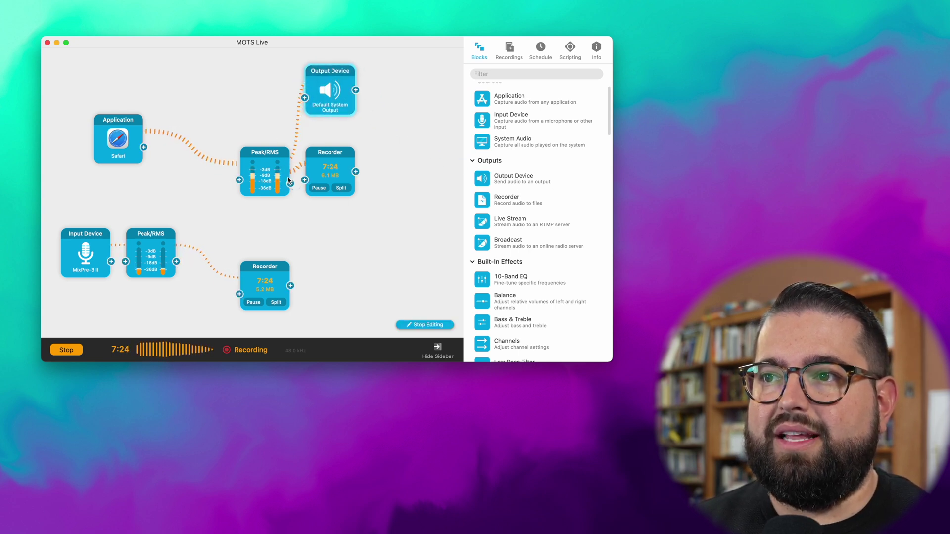
pyautogui.click(334, 94)
pyautogui.click(331, 157)
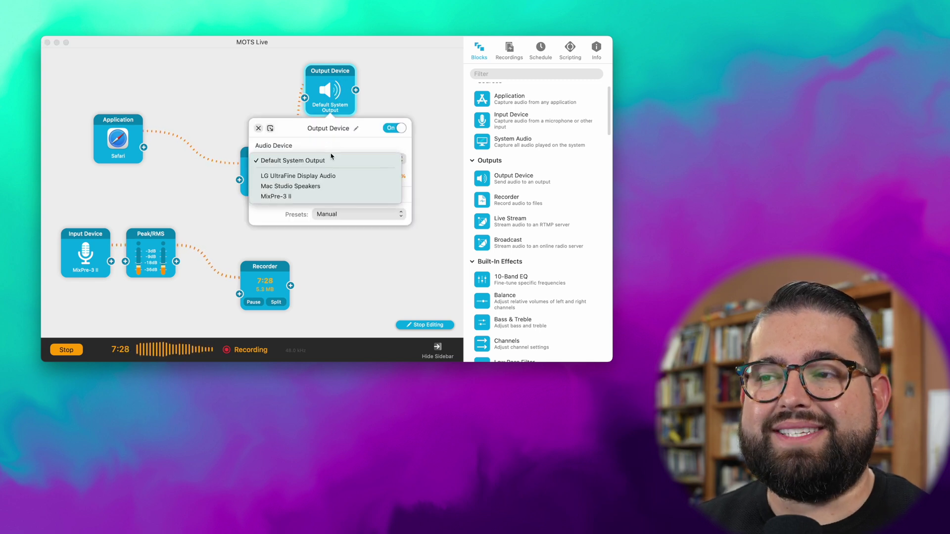
pyautogui.click(333, 129)
pyautogui.click(380, 82)
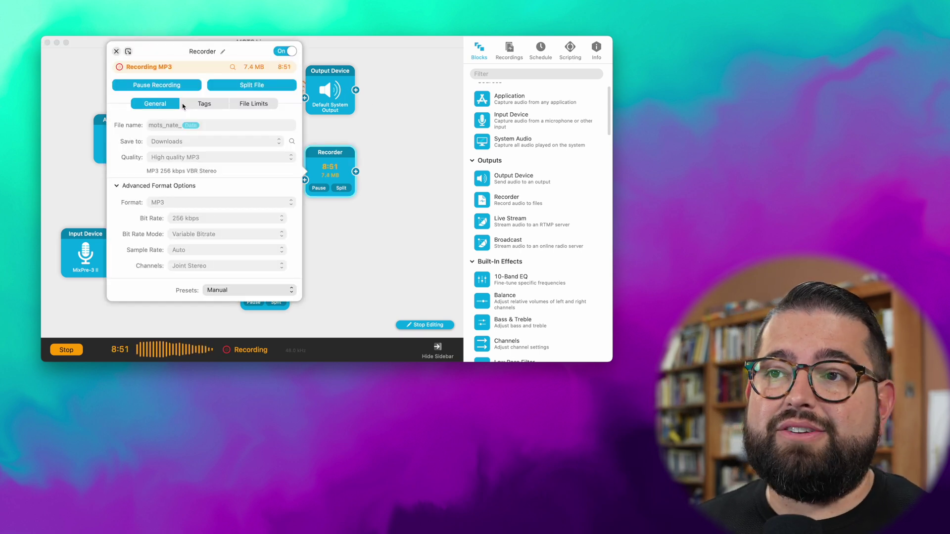
# Browse the Recorder's Tags, File Limits and General tabs, then close its settings.
pyautogui.click(205, 104)
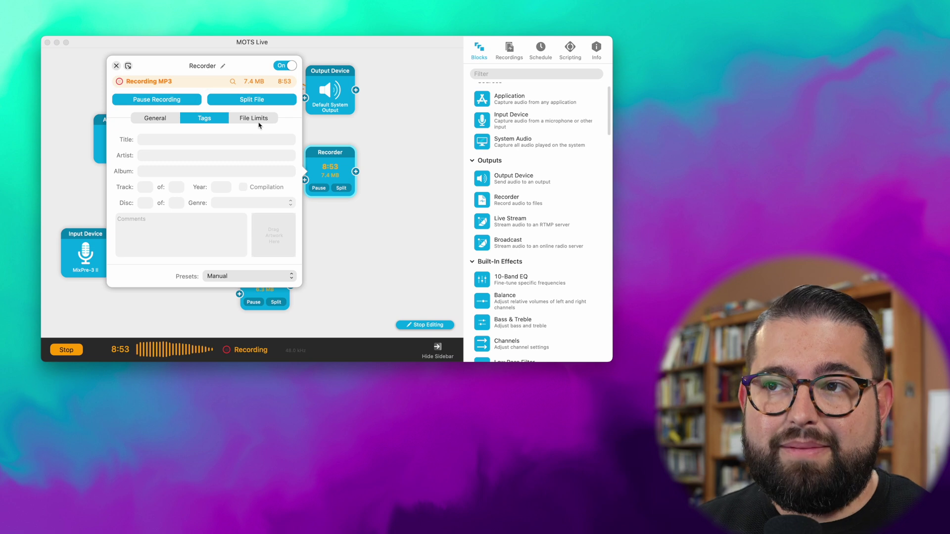
pyautogui.click(253, 104)
pyautogui.click(204, 147)
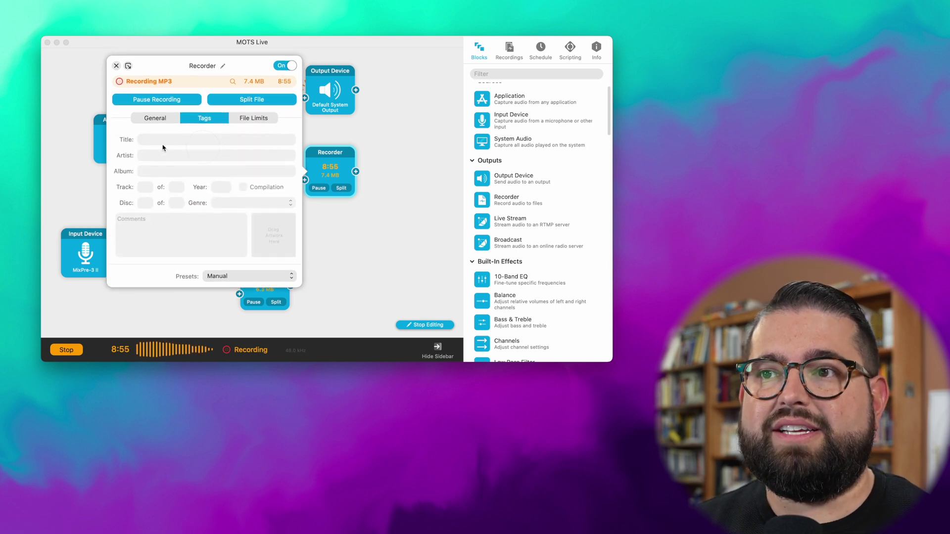
pyautogui.click(154, 117)
pyautogui.click(392, 165)
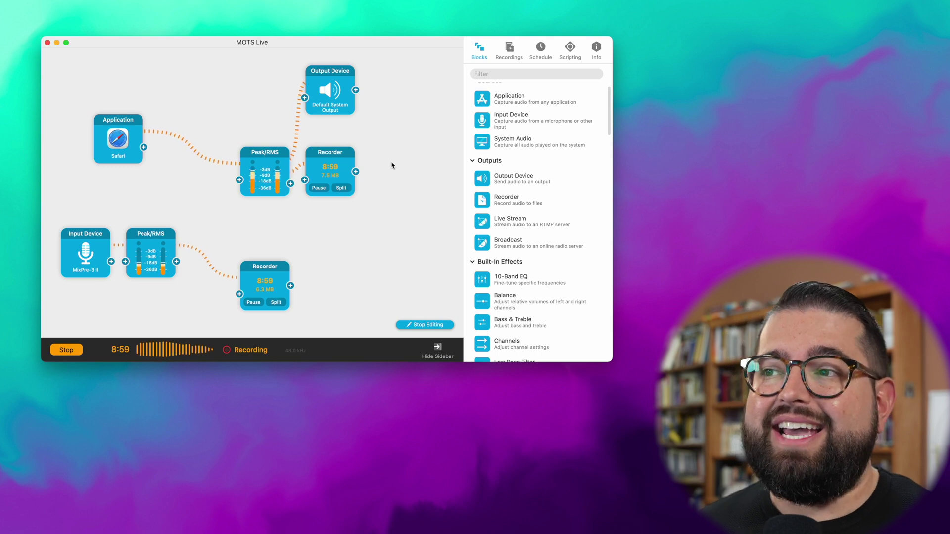
# Insert Magic Boost between Safari's Application block and its Peak/RMS meter, and toggle it On.
pyautogui.scroll(-5, 483, 217)
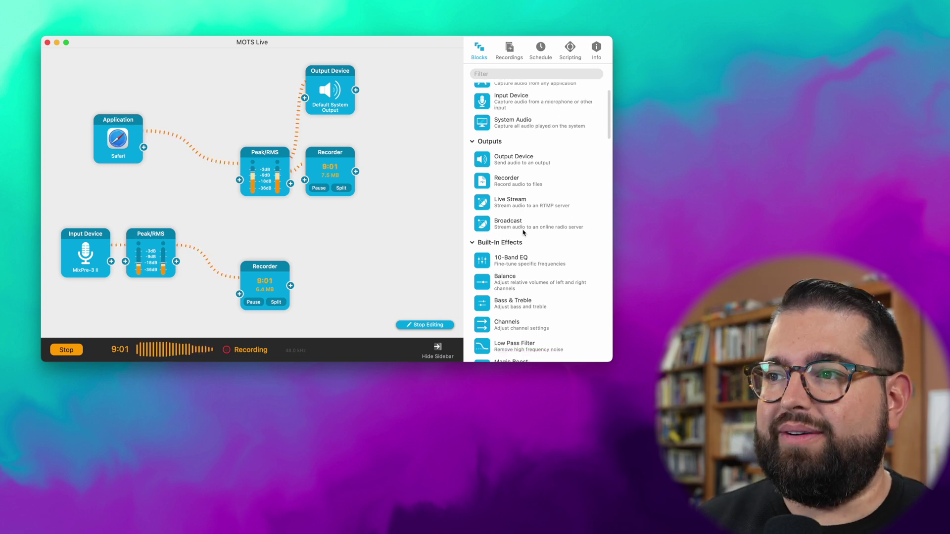
pyautogui.moveTo(483, 215); pyautogui.dragTo(200, 157)
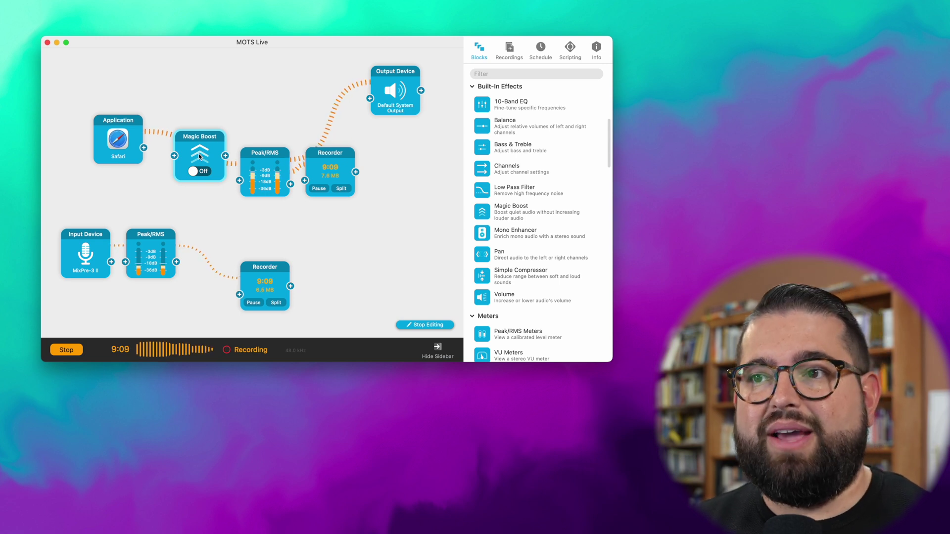
pyautogui.click(200, 155)
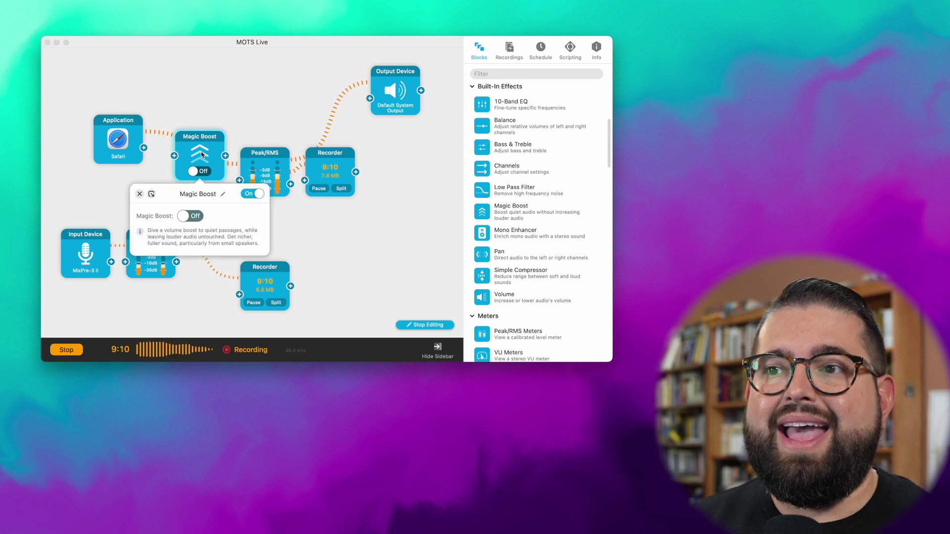
pyautogui.click(189, 217)
pyautogui.click(241, 97)
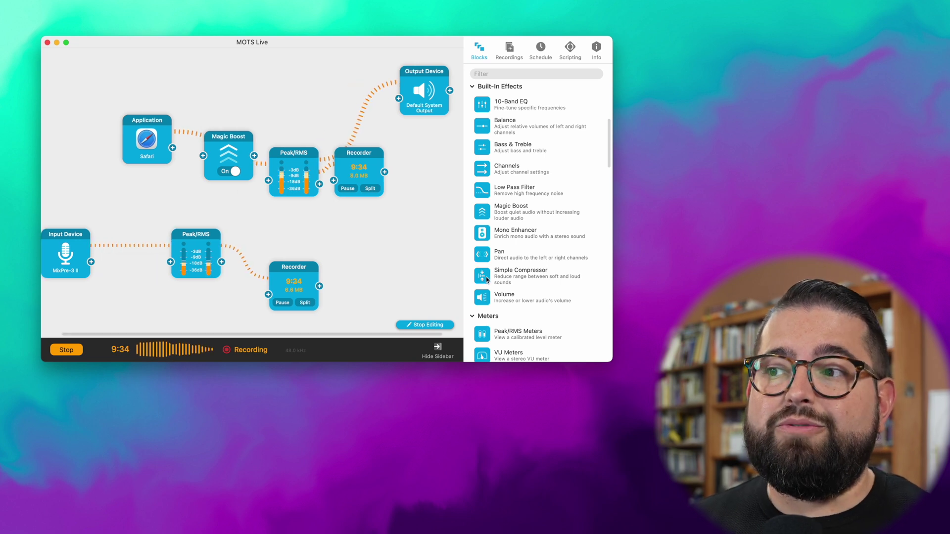
# Insert a Simple Compressor between the MixPre-3 II input and its Peak/RMS meter, keeping mode Off.
pyautogui.moveTo(482, 276); pyautogui.dragTo(140, 257)
pyautogui.click(143, 263)
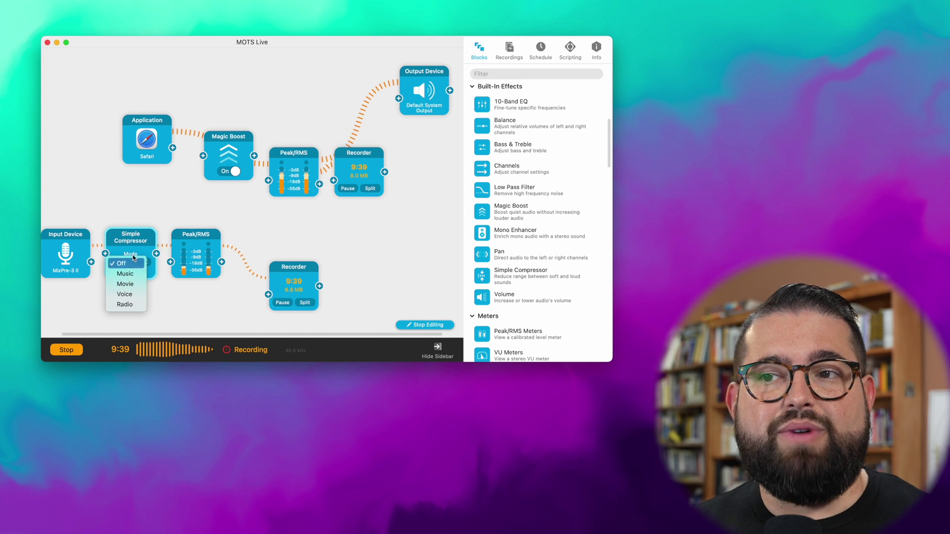
pyautogui.click(126, 263)
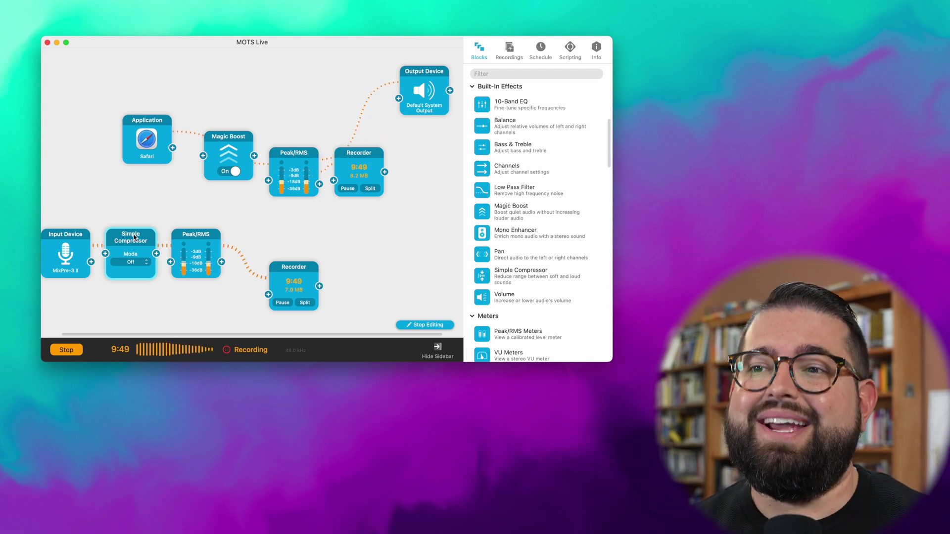
pyautogui.click(132, 262)
pyautogui.click(132, 255)
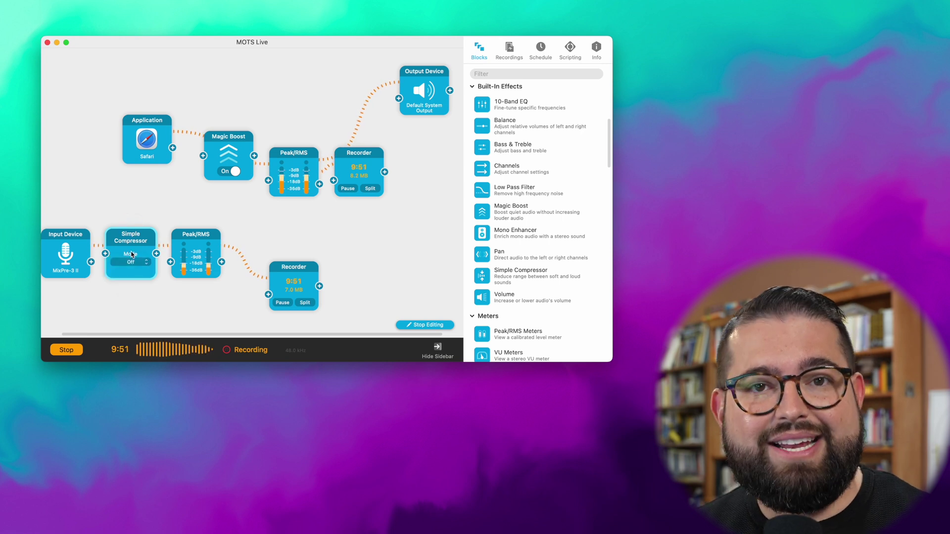
pyautogui.scroll(-10, 497, 244)
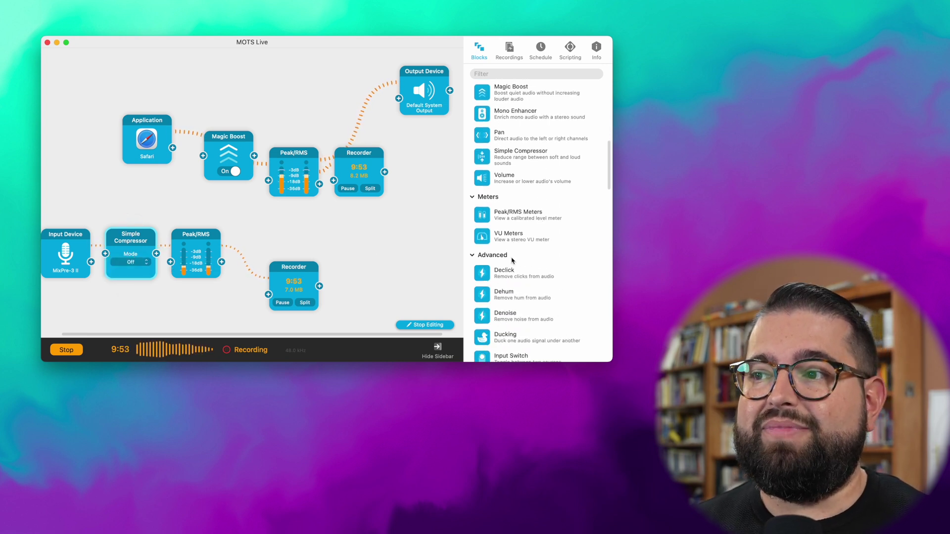
# Add a Mixer fed by both Peak/RMS meters, with Safari at 65% and MixPre-3 II at 51%.
pyautogui.scroll(-3, 519, 245)
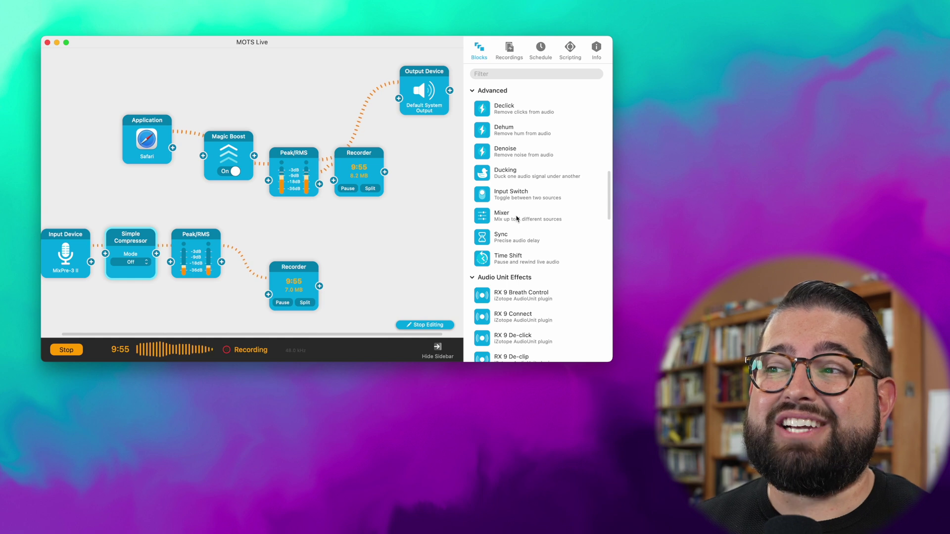
pyautogui.moveTo(509, 216); pyautogui.dragTo(326, 240)
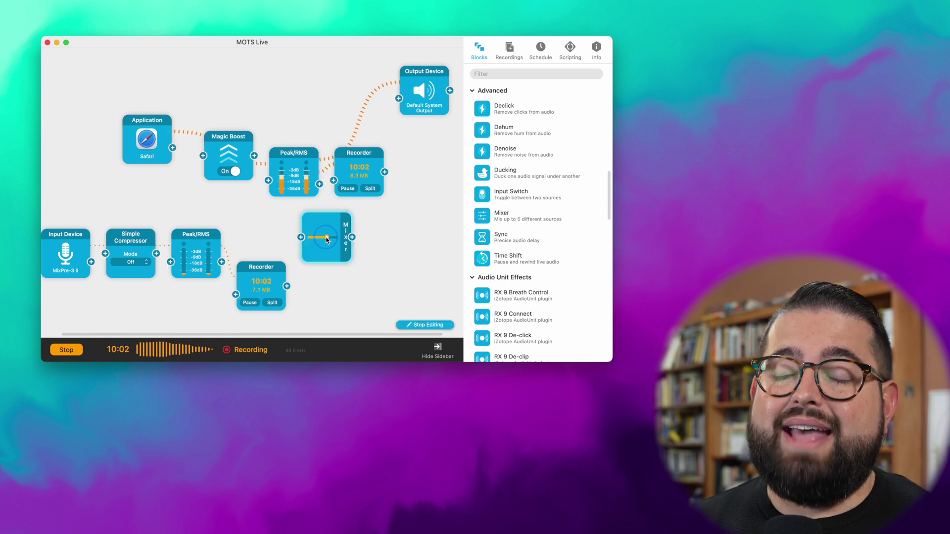
pyautogui.click(302, 238)
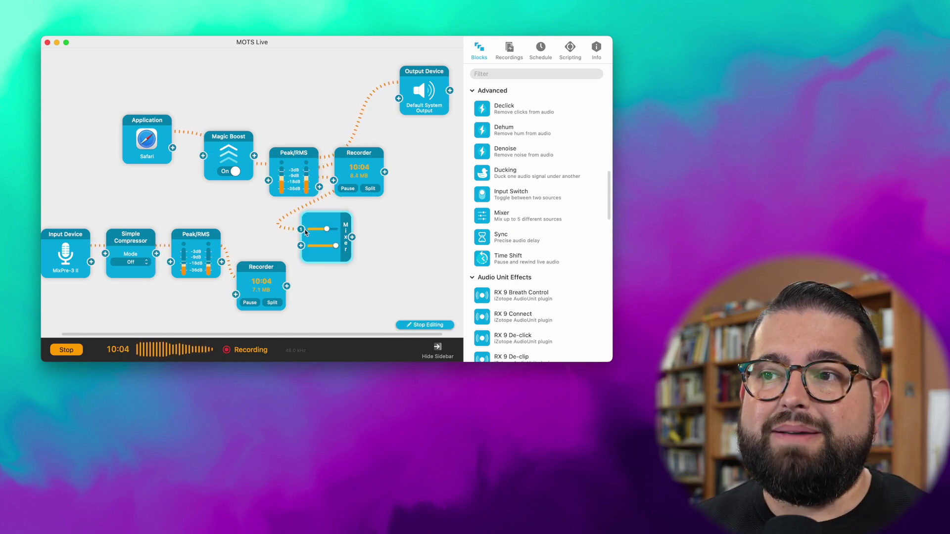
pyautogui.moveTo(248, 244); pyautogui.dragTo(215, 250)
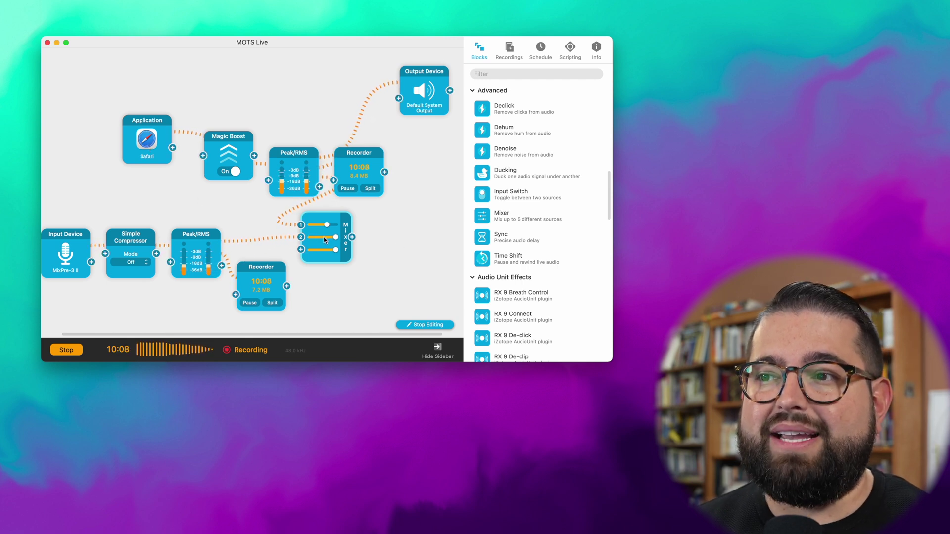
pyautogui.click(345, 259)
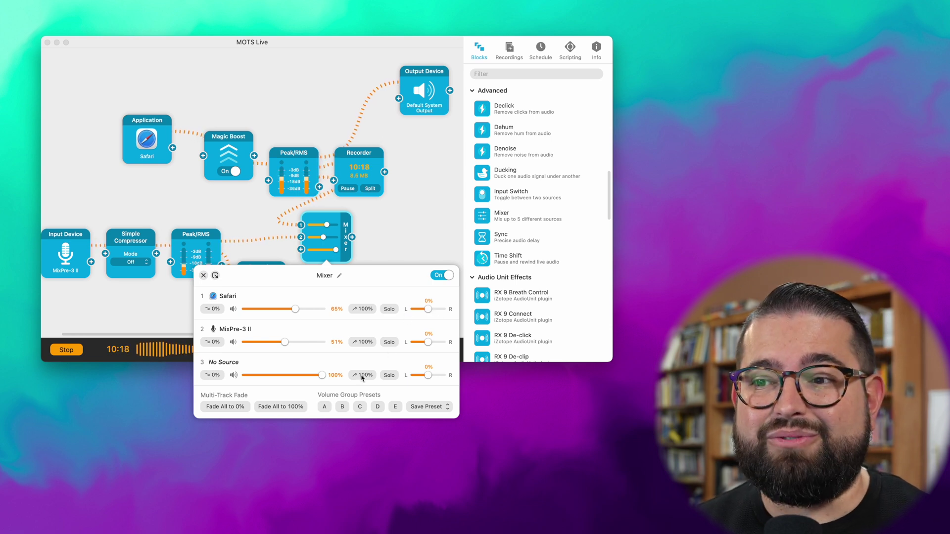
pyautogui.click(203, 276)
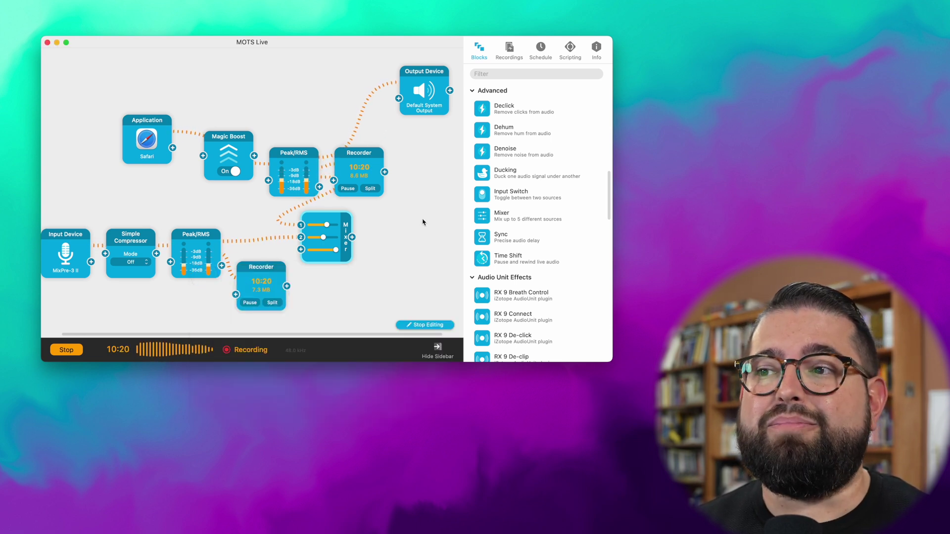
pyautogui.scroll(-3, 510, 255)
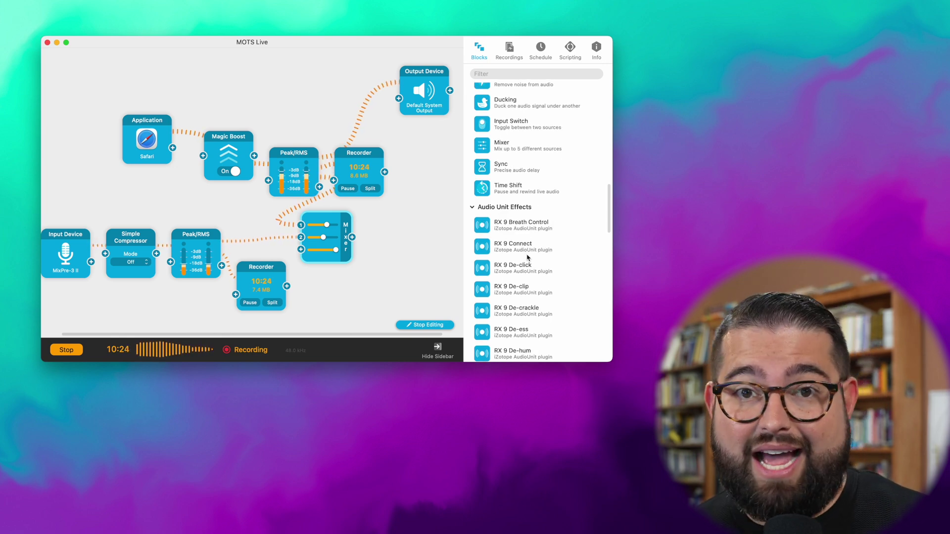
pyautogui.scroll(-15, 528, 257)
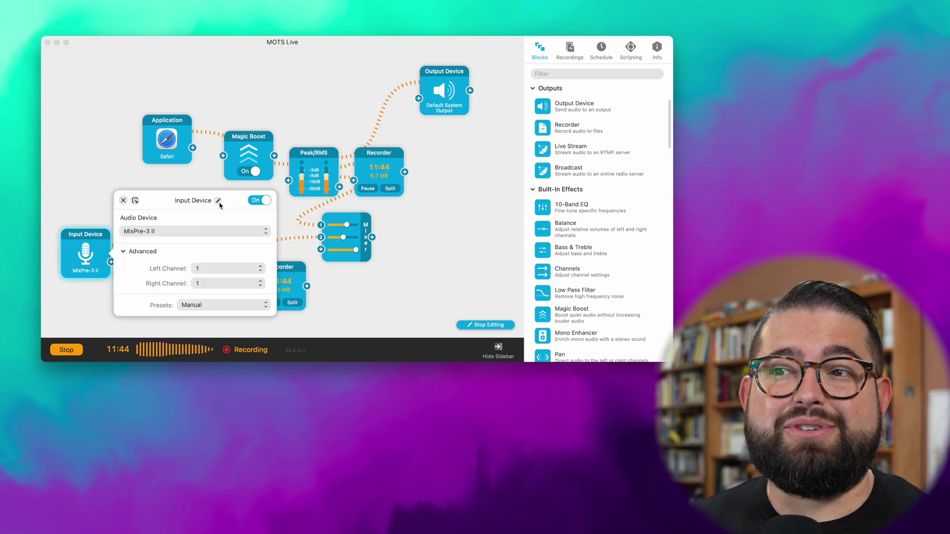
# Retitle the MixPre-3 II Input Device block with the speaker's name.
pyautogui.click(220, 203)
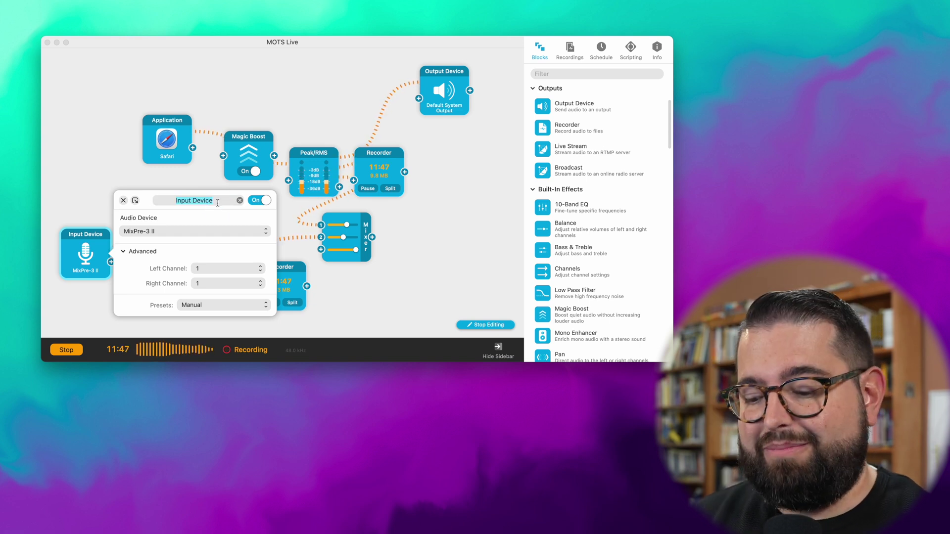
pyautogui.write('Stephen')
pyautogui.press('Return')
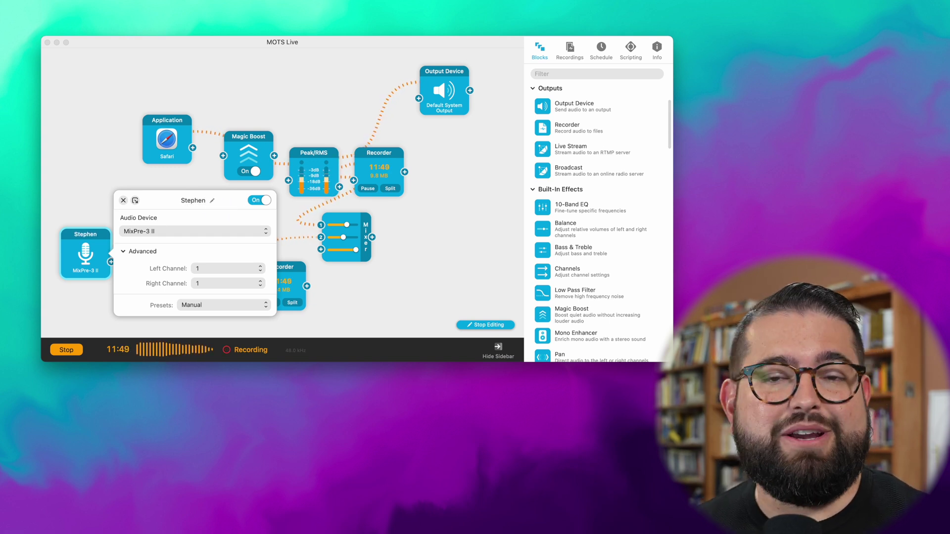
pyautogui.click(95, 130)
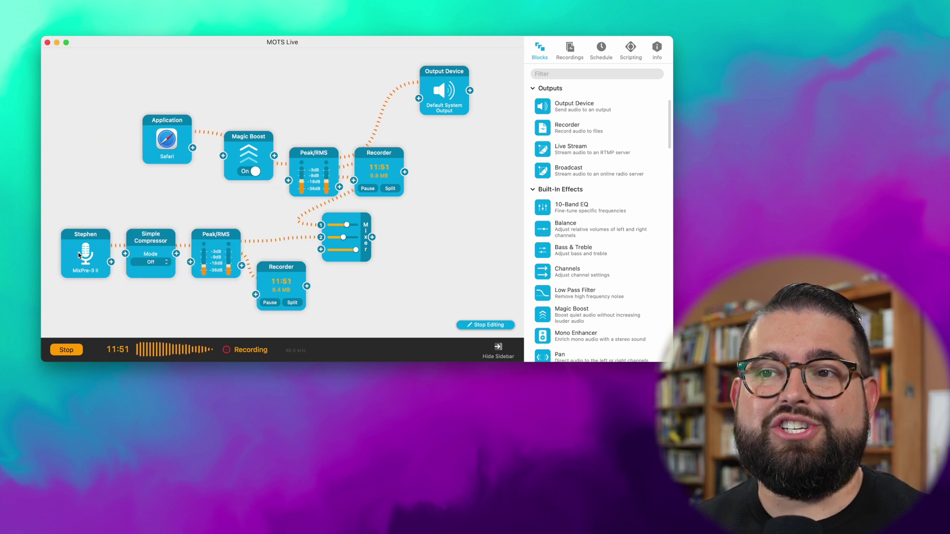